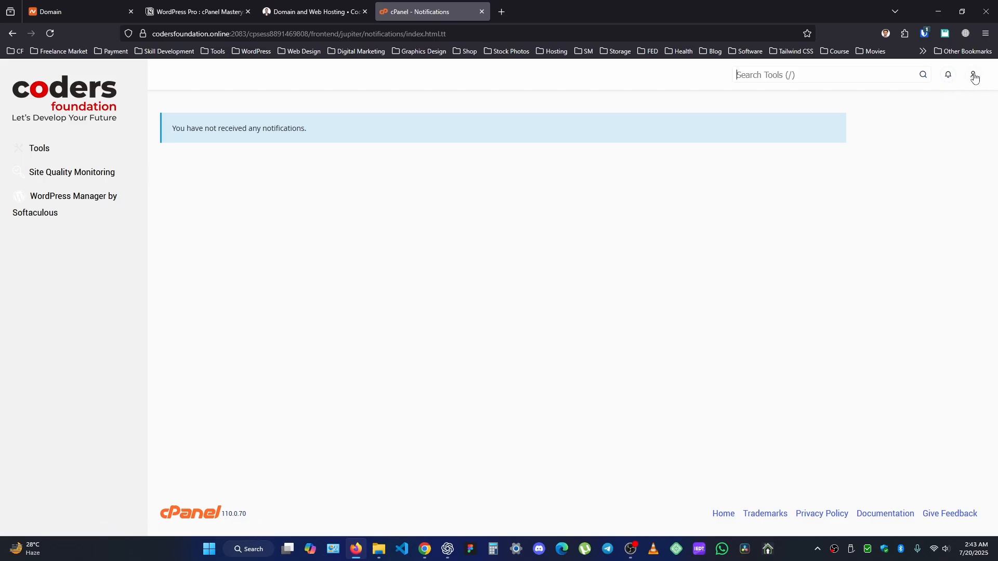
Step: In the account preferences, try the Bottom Right position for system notifications and finally set it to Top Left
click(974, 78)
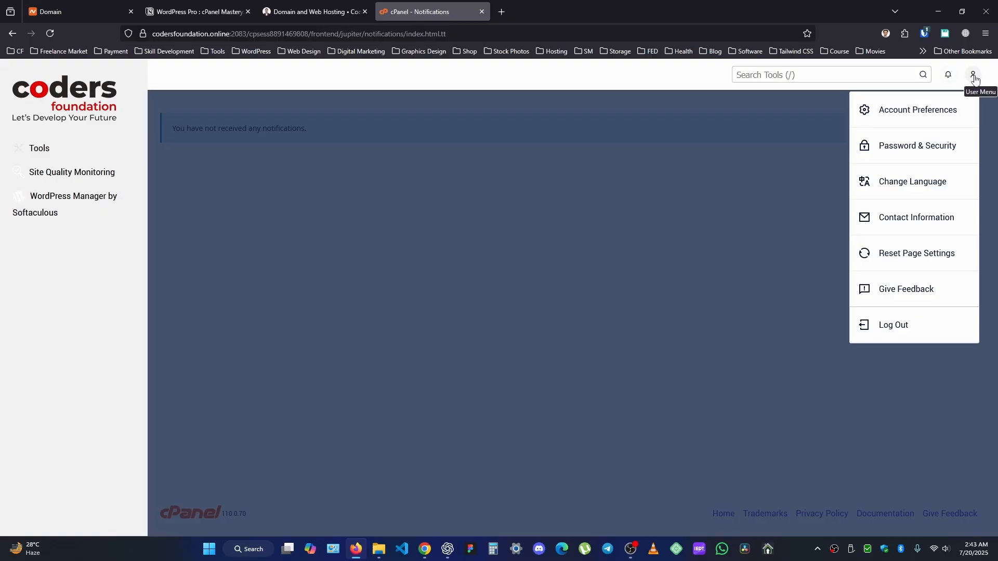
click(918, 120)
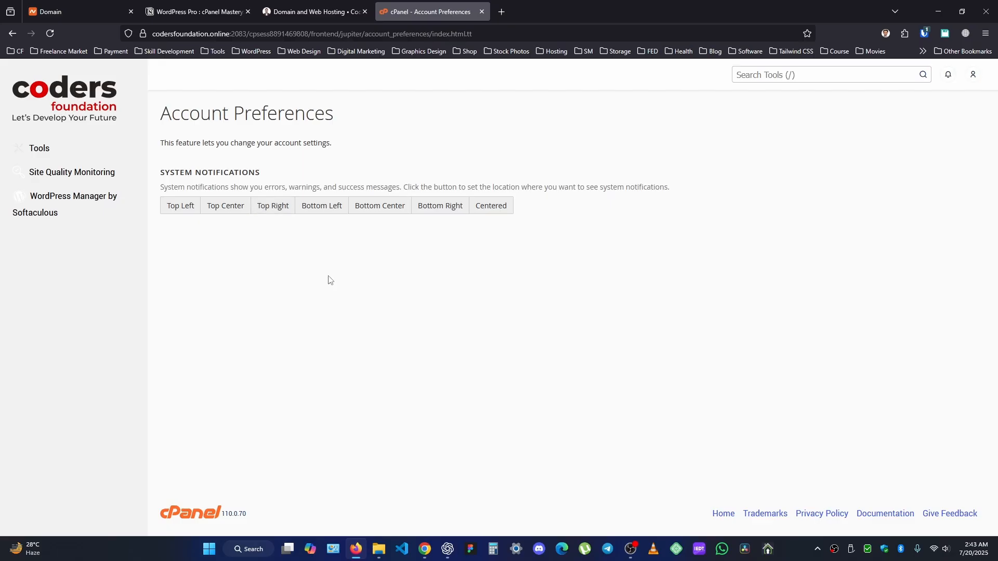
click(187, 213)
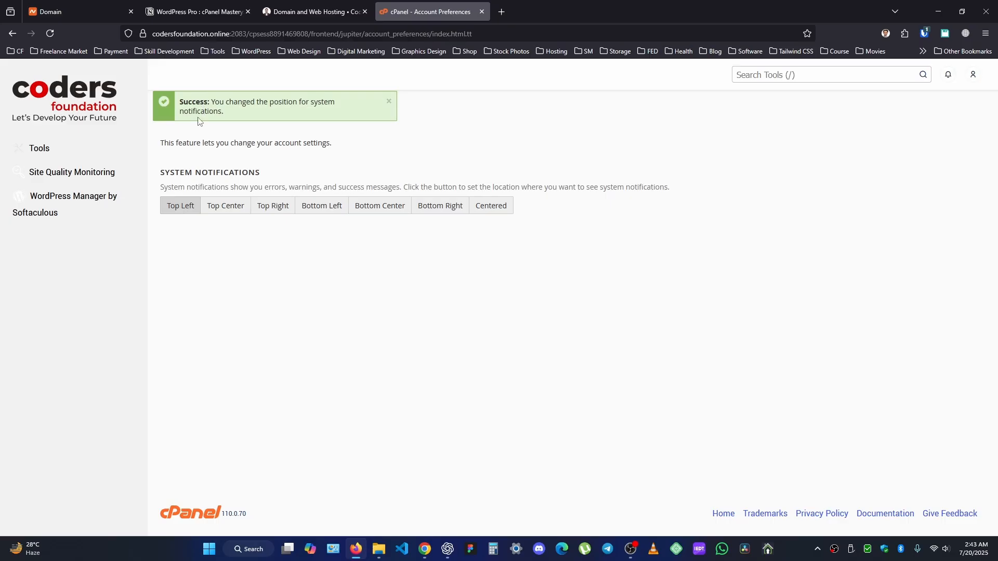
click(450, 213)
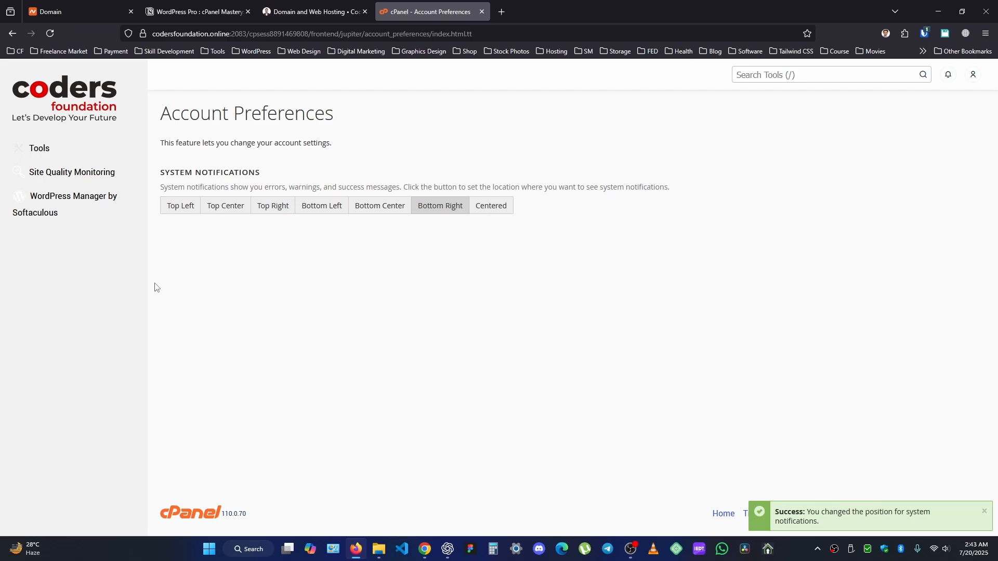
click(174, 205)
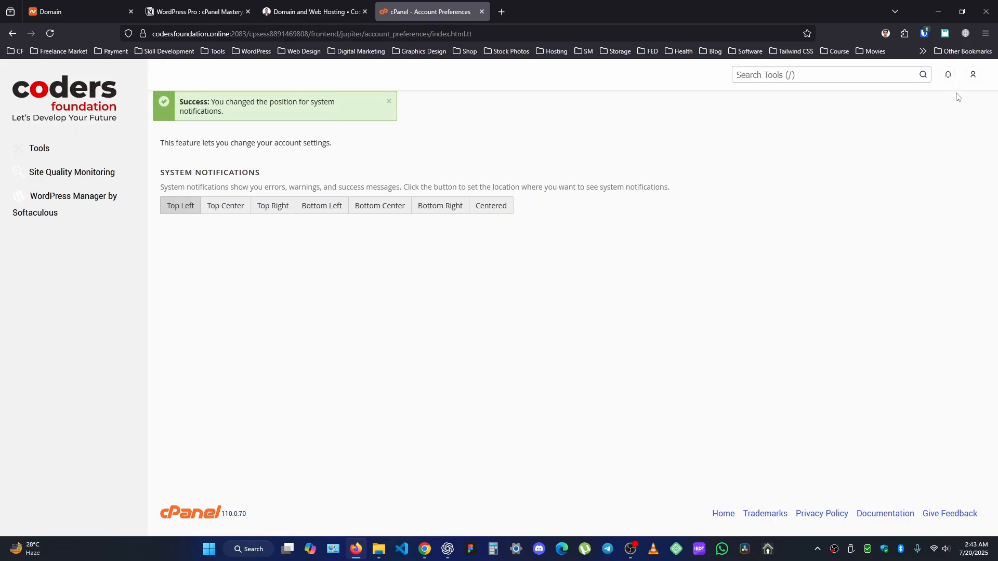
Step: Open the settings for changing the cPanel interface language
click(971, 79)
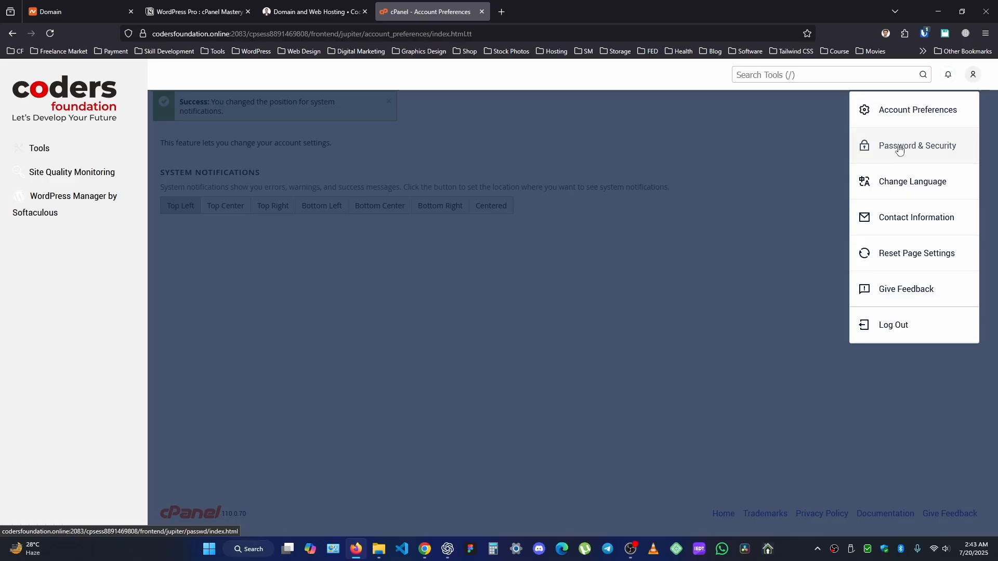
click(897, 181)
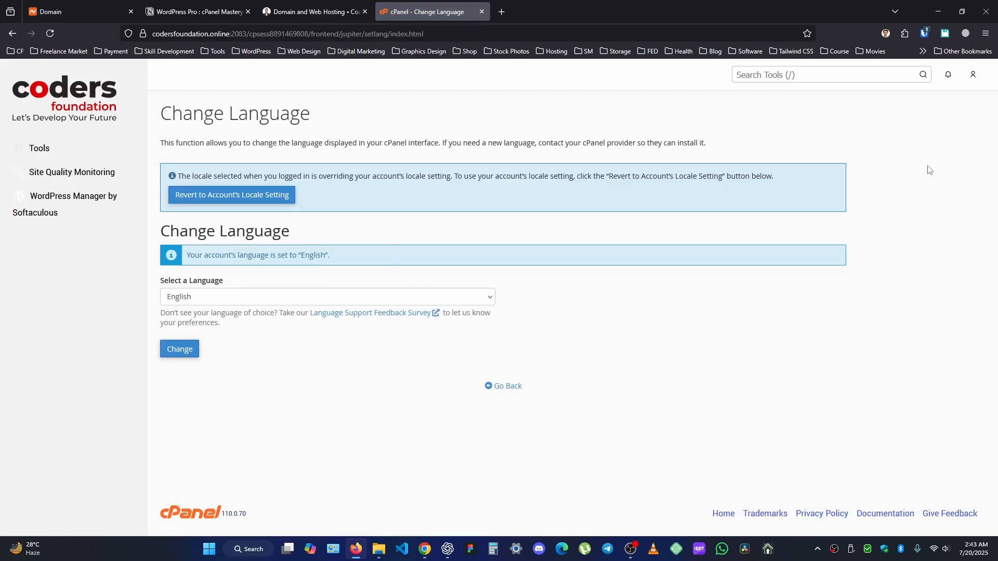
Step: Open the account's contact information and examine the email fields for notifications and password reset confirmations
click(973, 74)
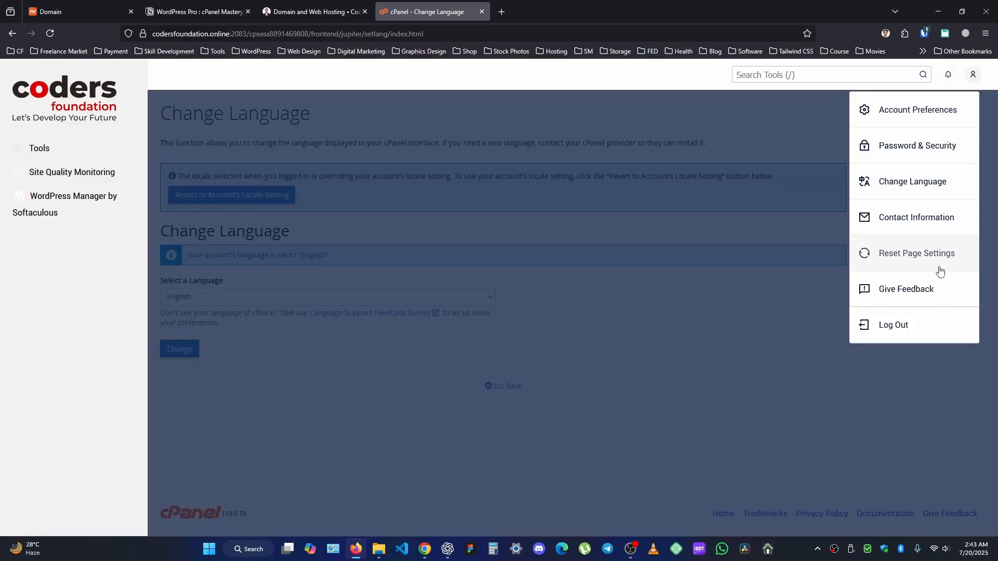
click(907, 225)
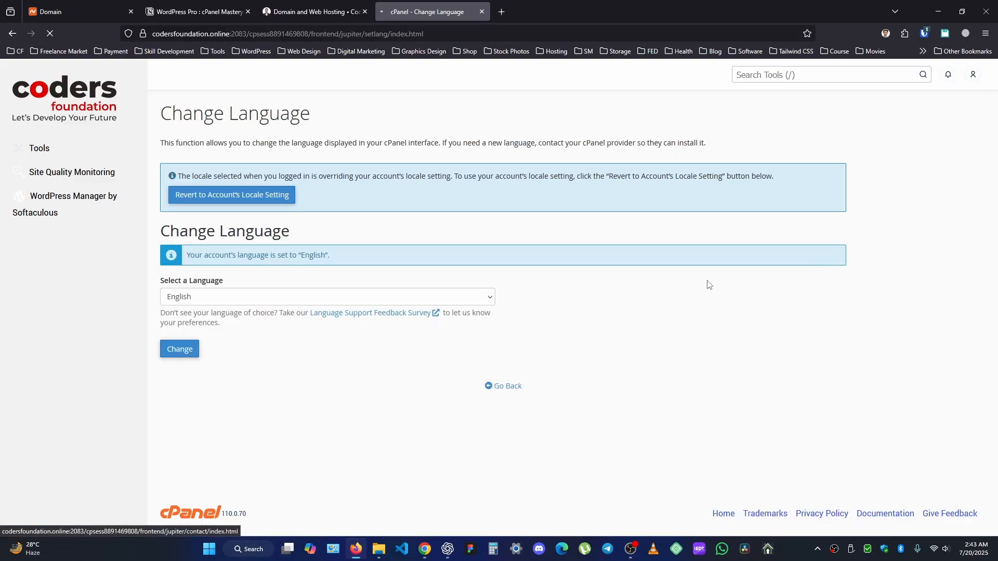
click(290, 267)
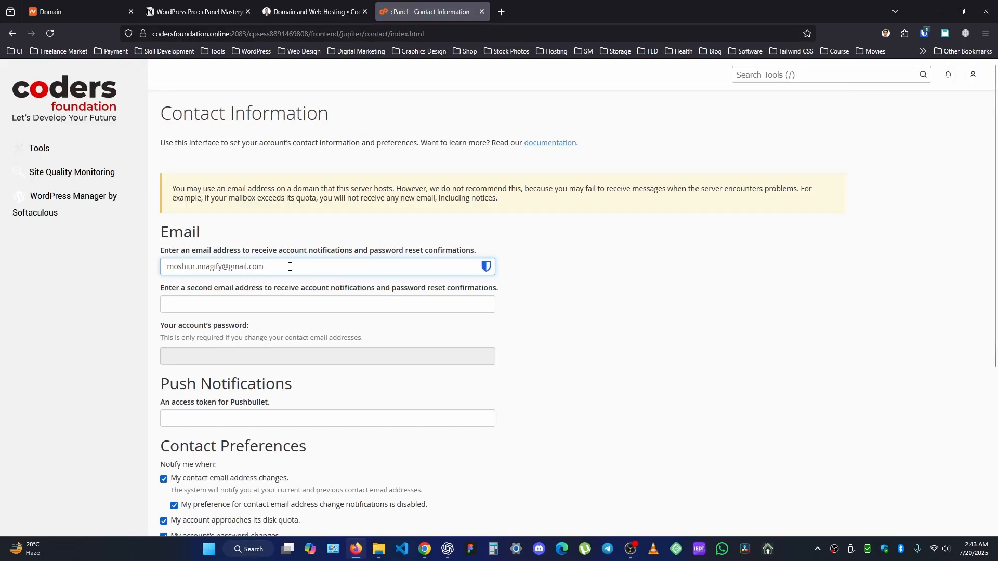
key(ctrl+a)
scroll(161, 301, down, 1)
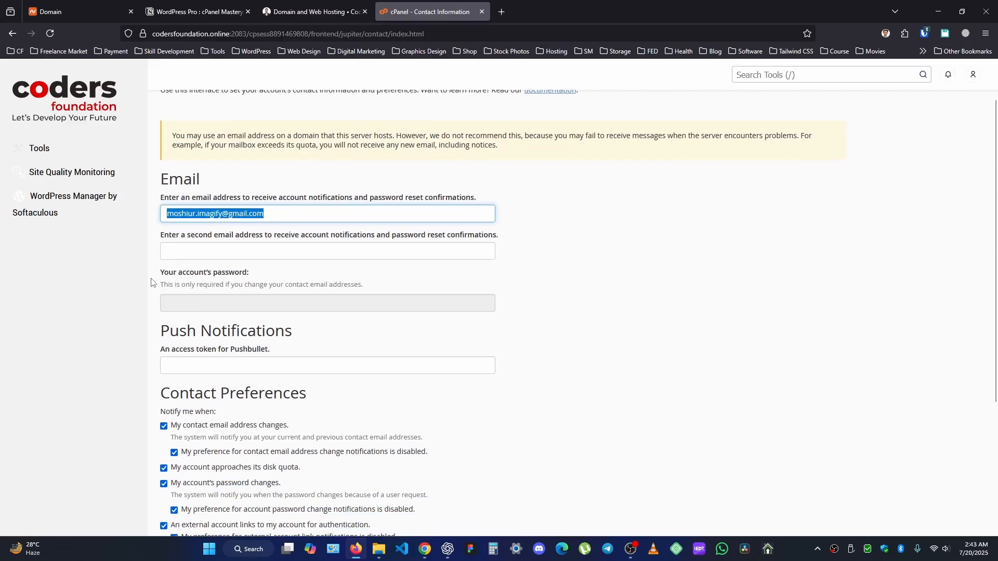
click(160, 284)
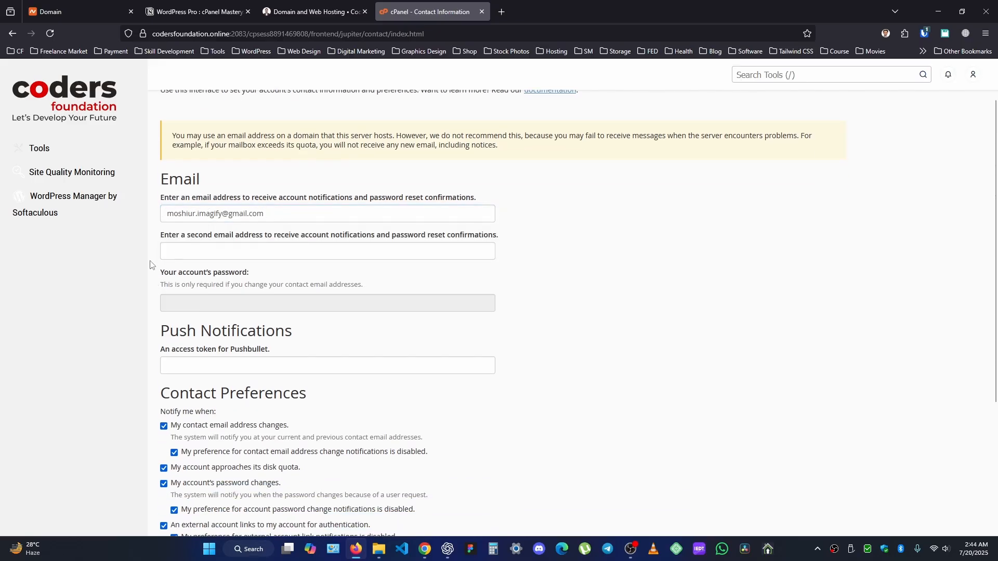
Step: Examine the contact preferences and the AutoSSL notification options in the contact information form
scroll(150, 265, down, 2)
scroll(205, 248, down, 1)
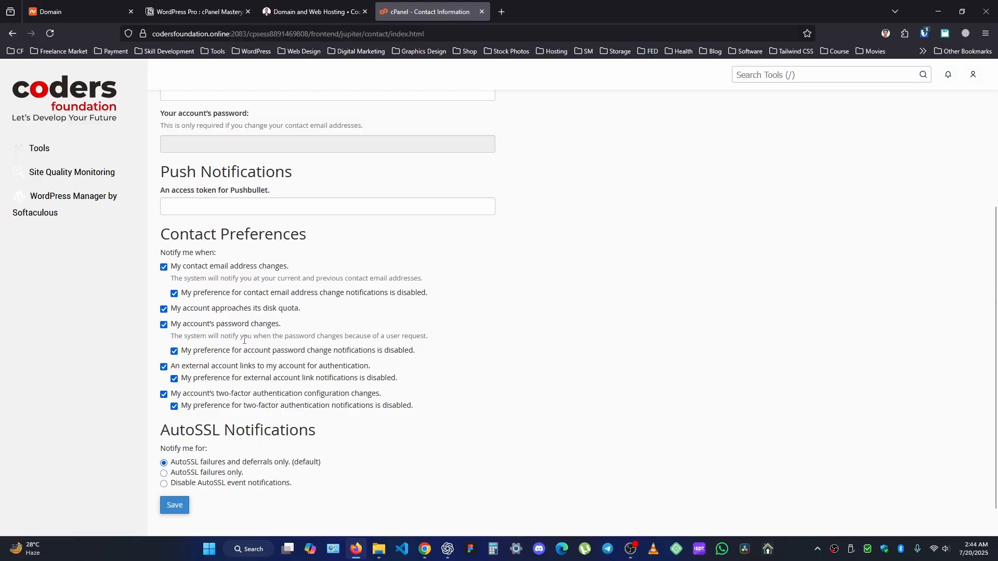
scroll(219, 371, down, 1)
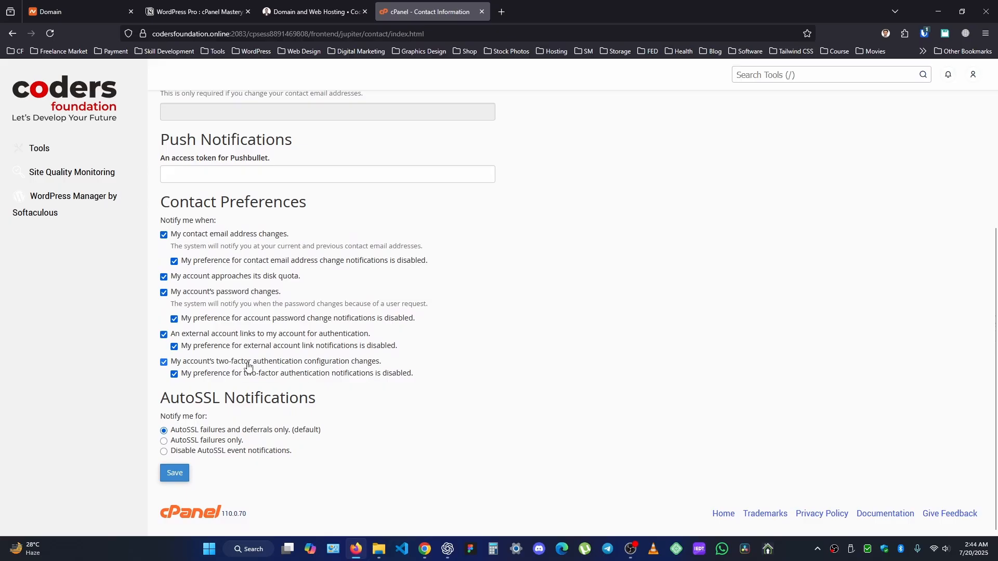
drag(168, 394, 341, 402)
click(358, 402)
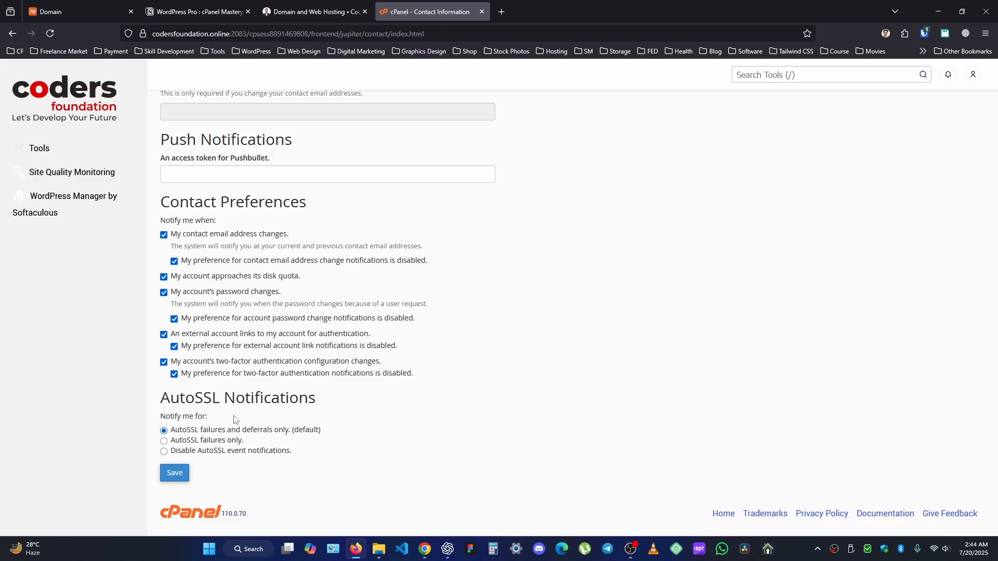
Step: Review the primary notification email, the account password field and the notification options of the contact form once more
scroll(234, 348, up, 5)
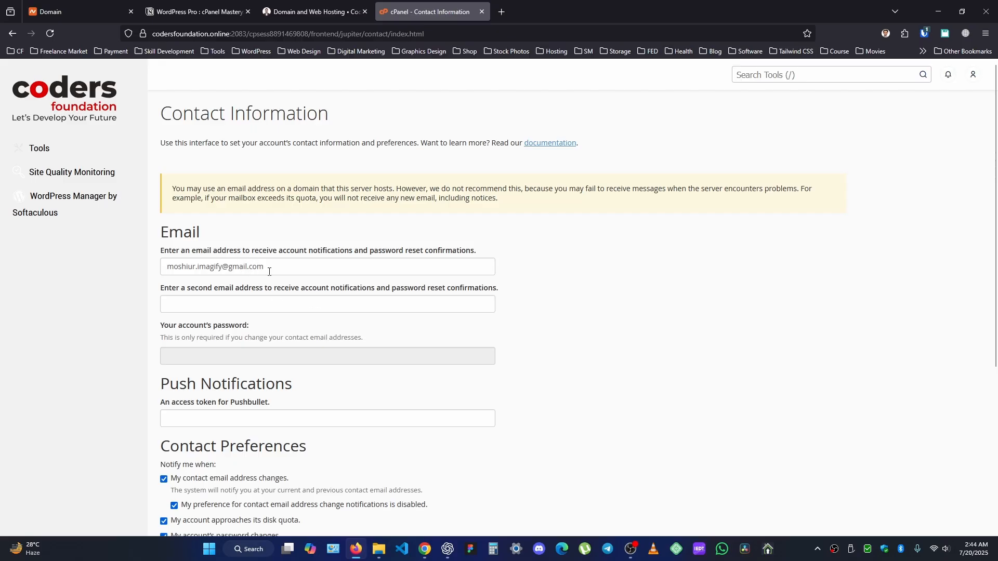
drag(272, 263, 150, 260)
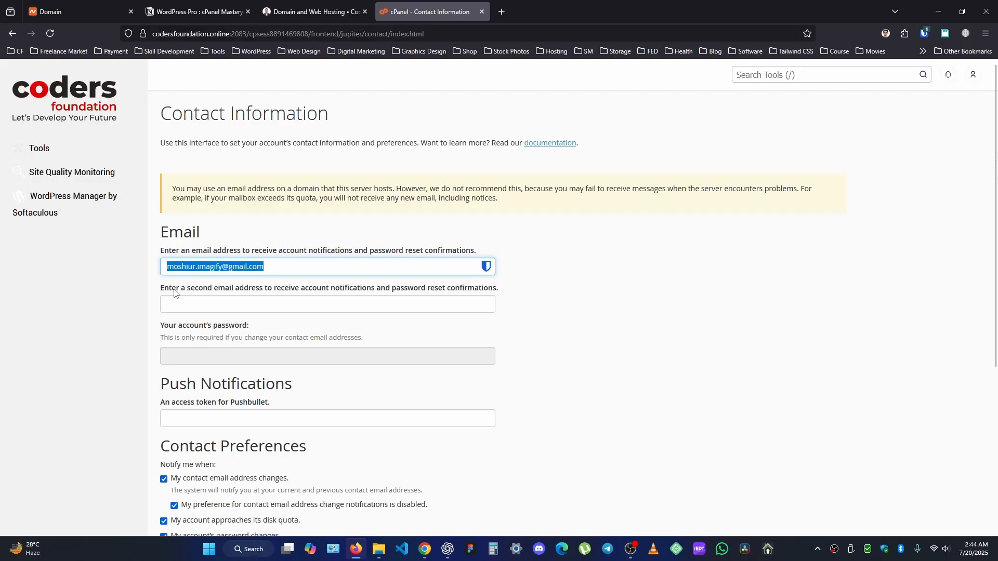
scroll(174, 294, down, 5)
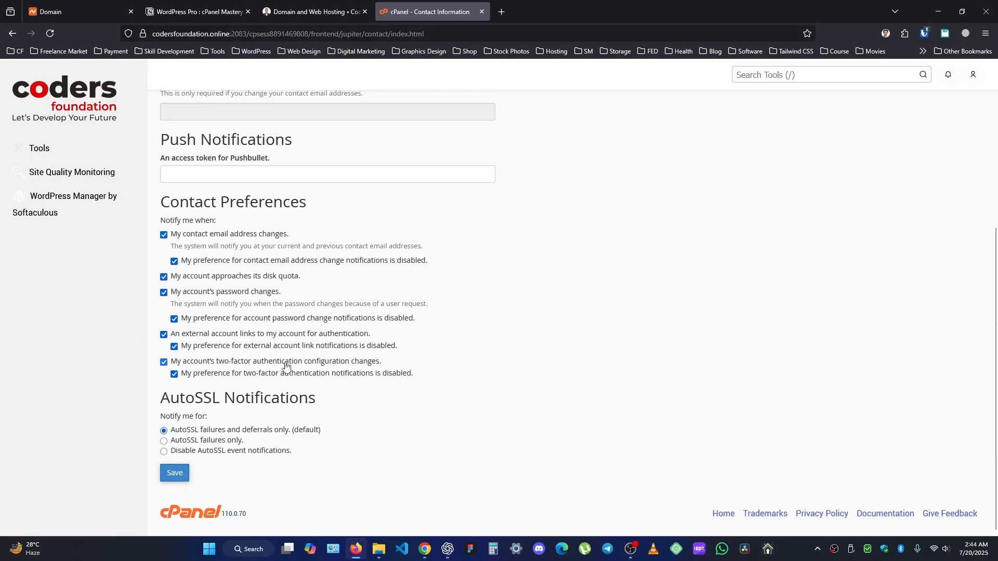
scroll(286, 367, up, 5)
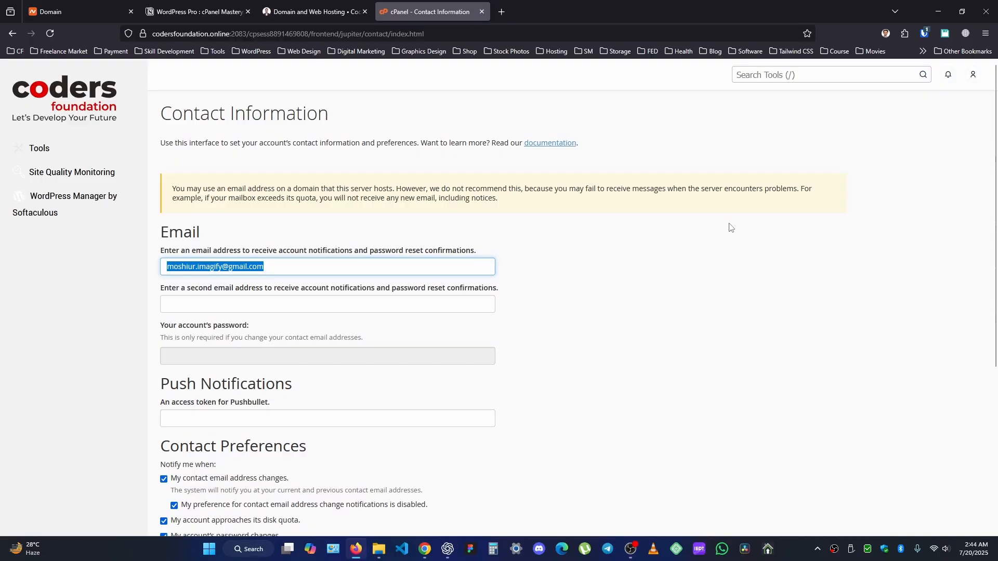
click(188, 352)
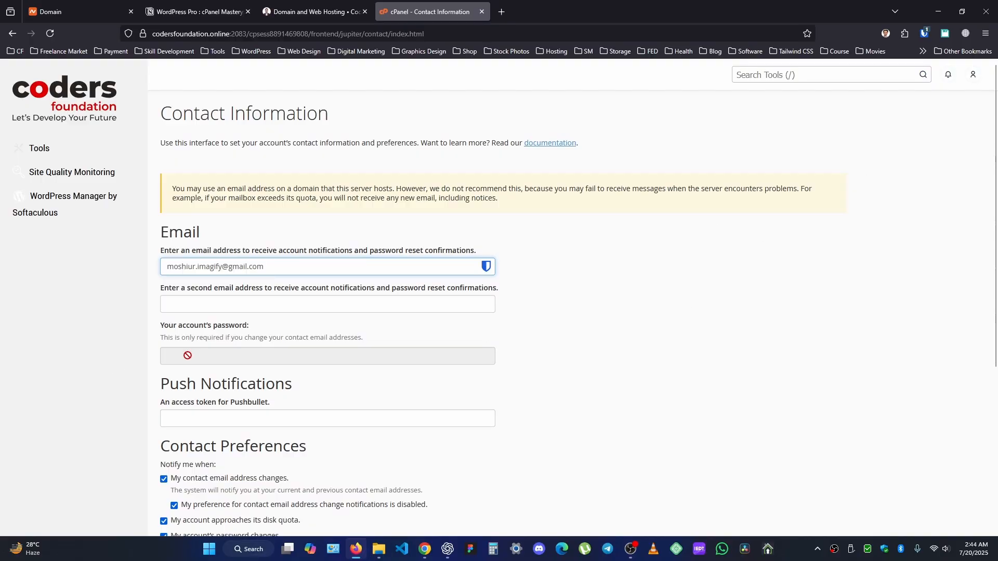
triple_click(270, 269)
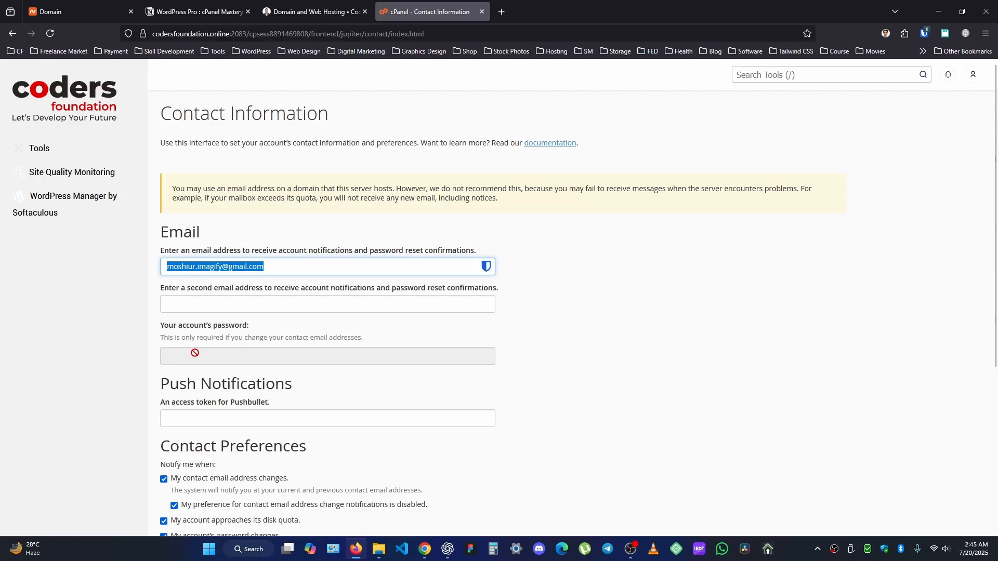
scroll(110, 382, down, 3)
scroll(110, 382, down, 2)
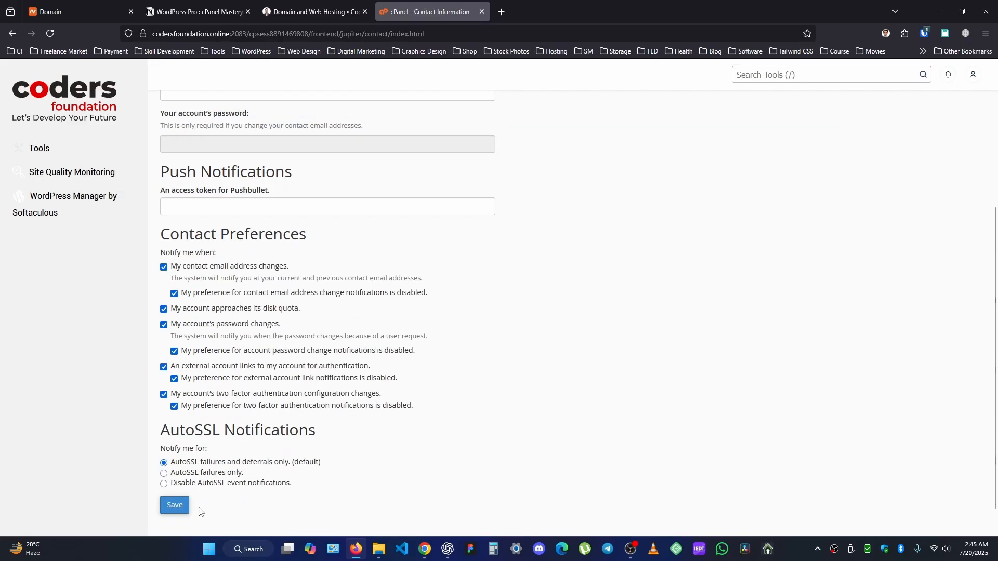
scroll(530, 357, up, 5)
Step: Open the Password & Security page and examine its old and new password fields
click(973, 77)
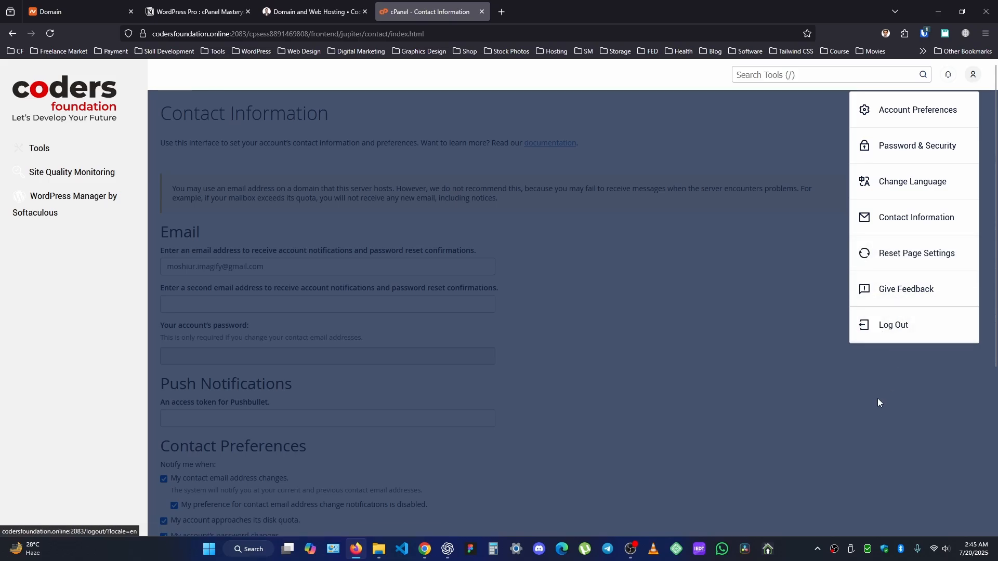
click(893, 151)
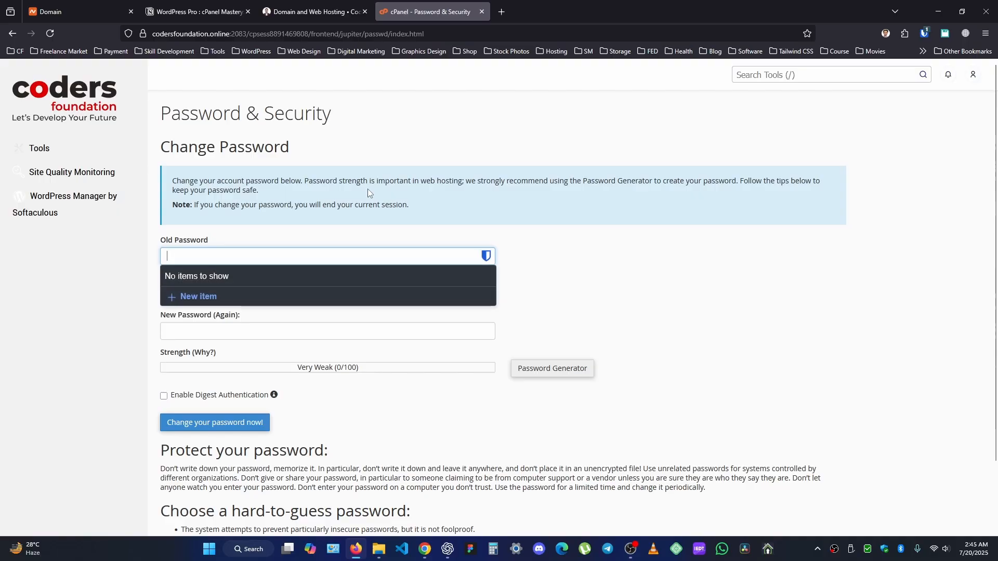
click(300, 245)
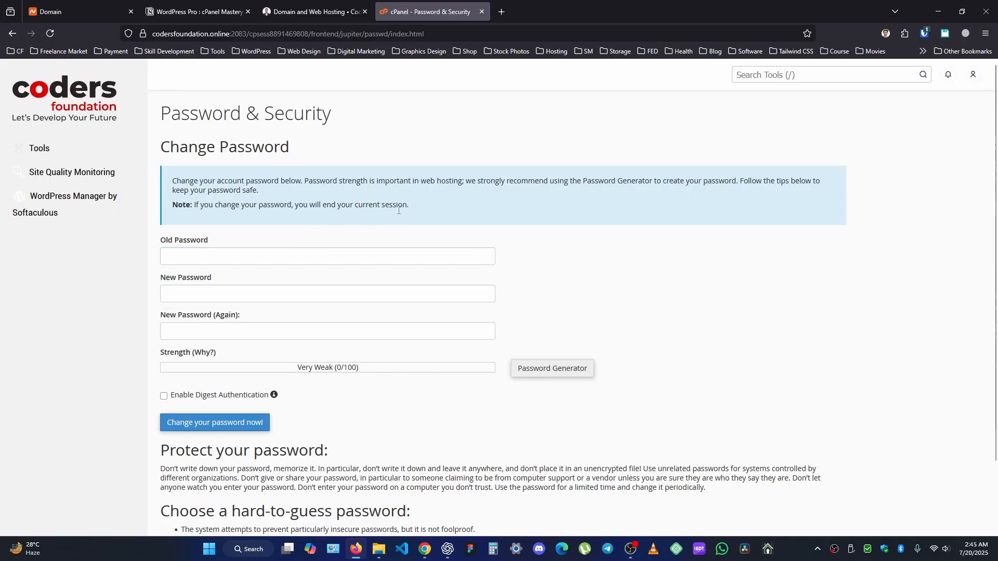
scroll(399, 210, down, 1)
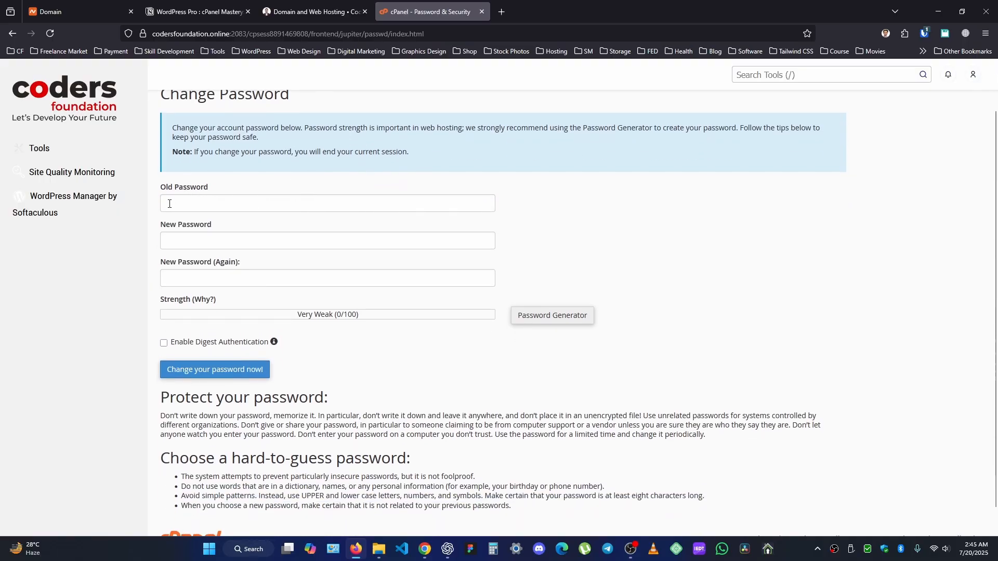
click(241, 204)
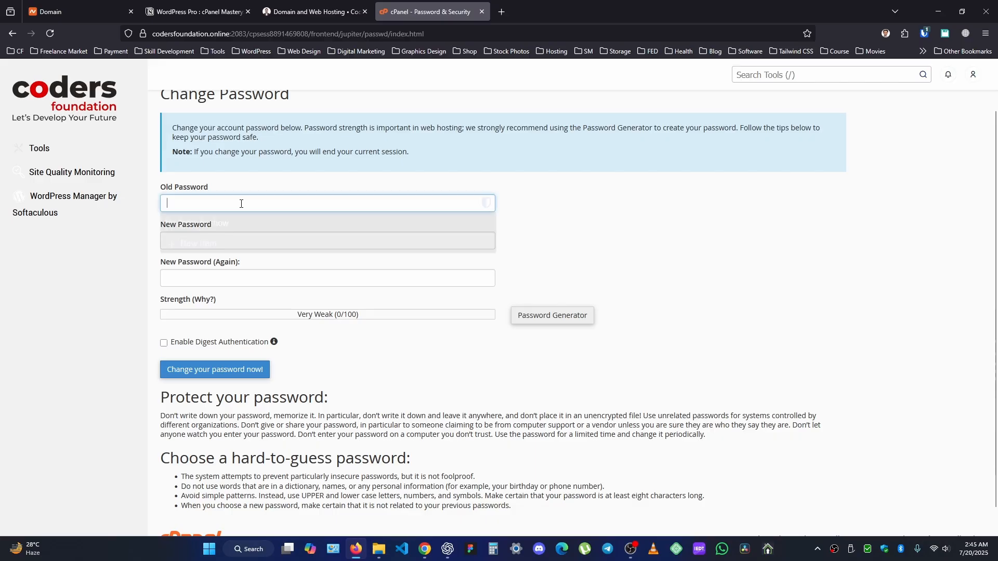
click(187, 243)
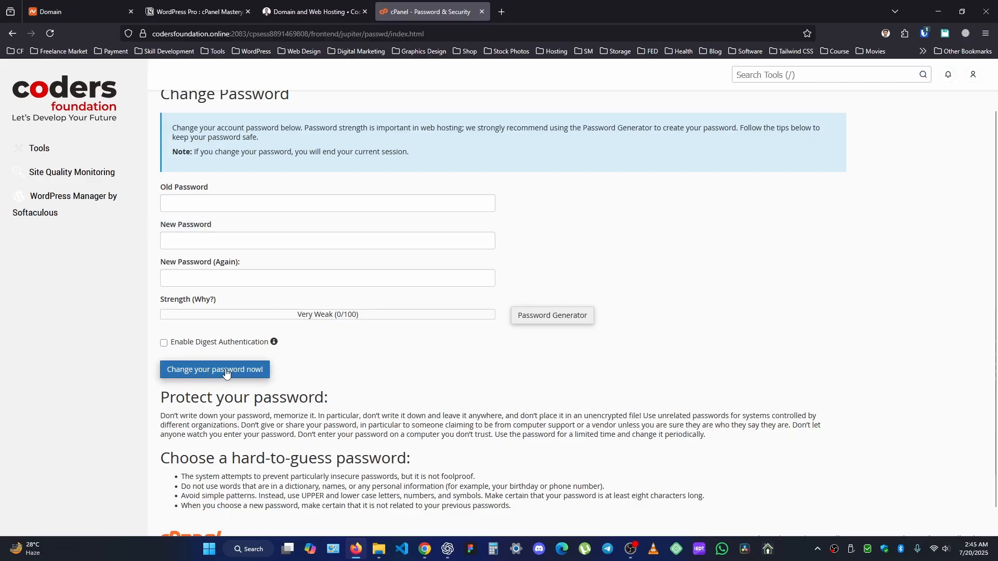
Step: Generate a password with the Password Generator, mark it as copied to a safe place, and fill it into both new password fields
click(581, 317)
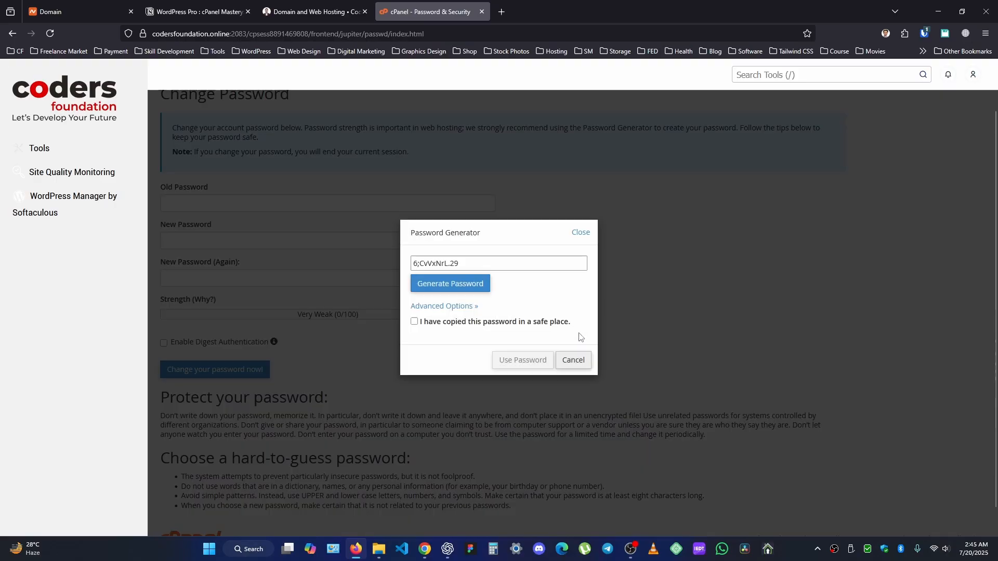
click(447, 326)
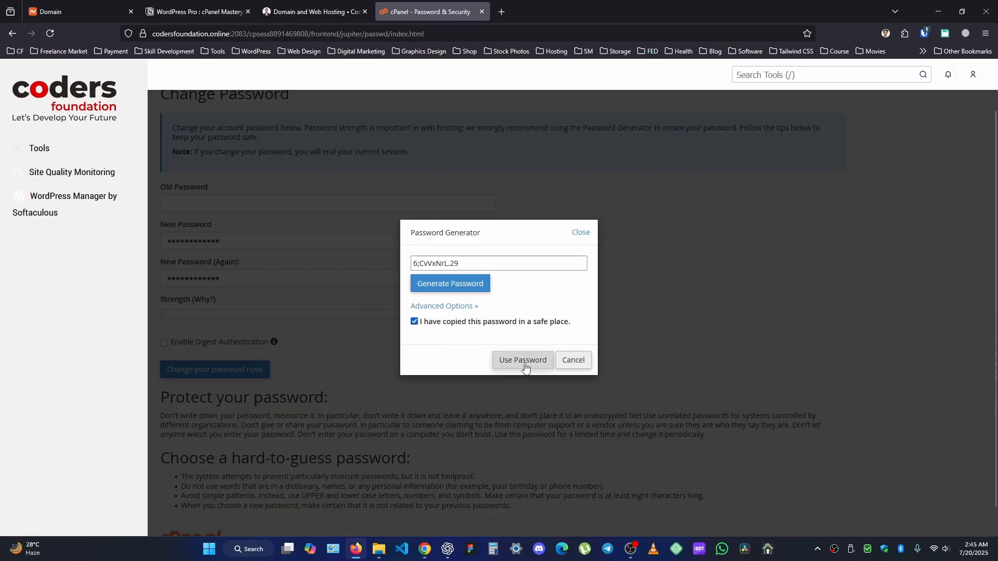
click(524, 363)
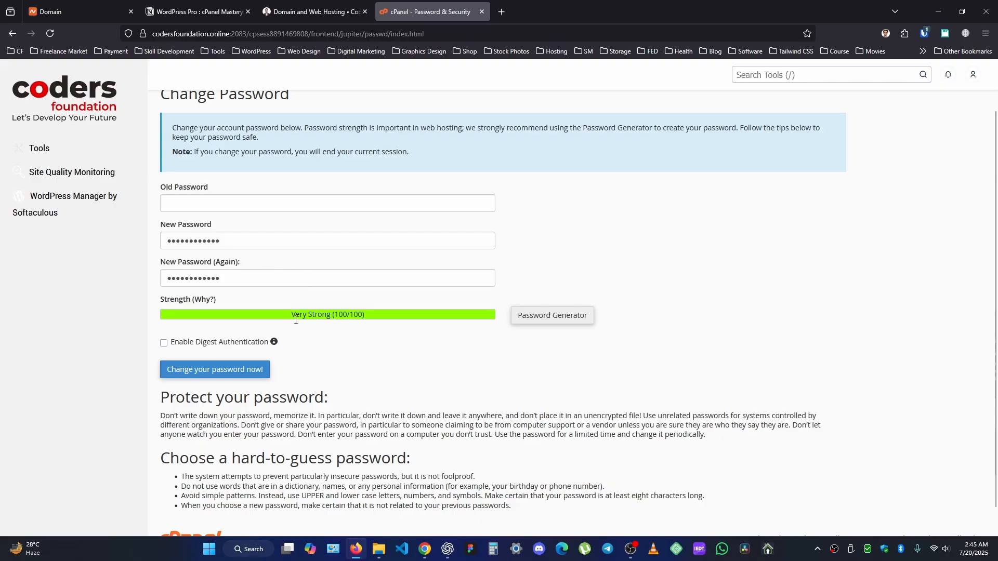
scroll(296, 320, down, 1)
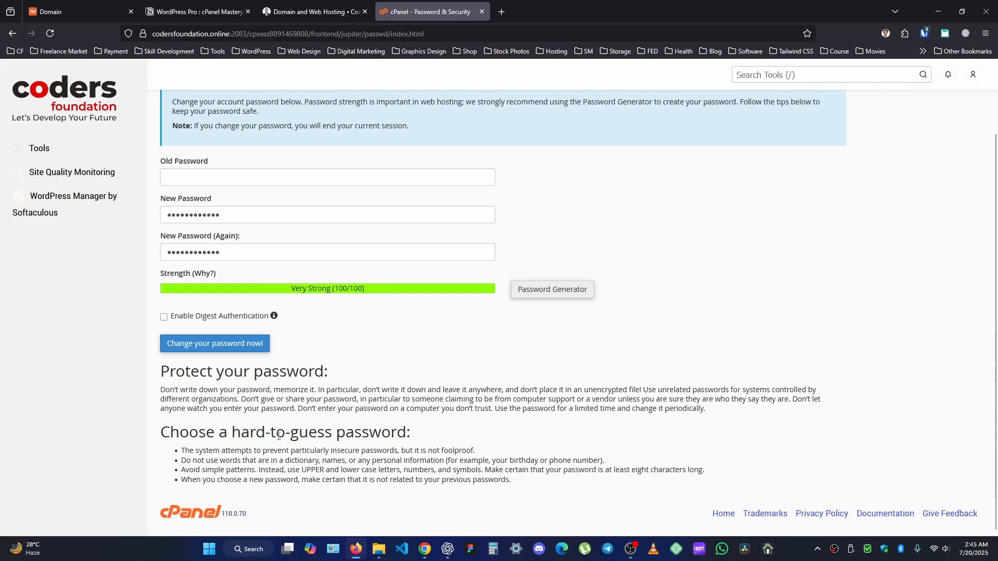
scroll(349, 354, up, 2)
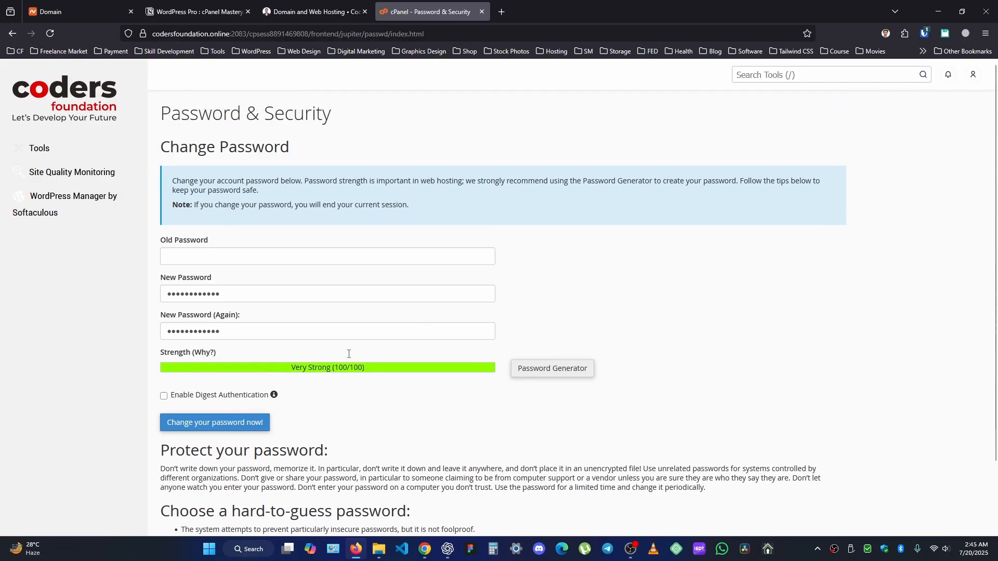
click(973, 75)
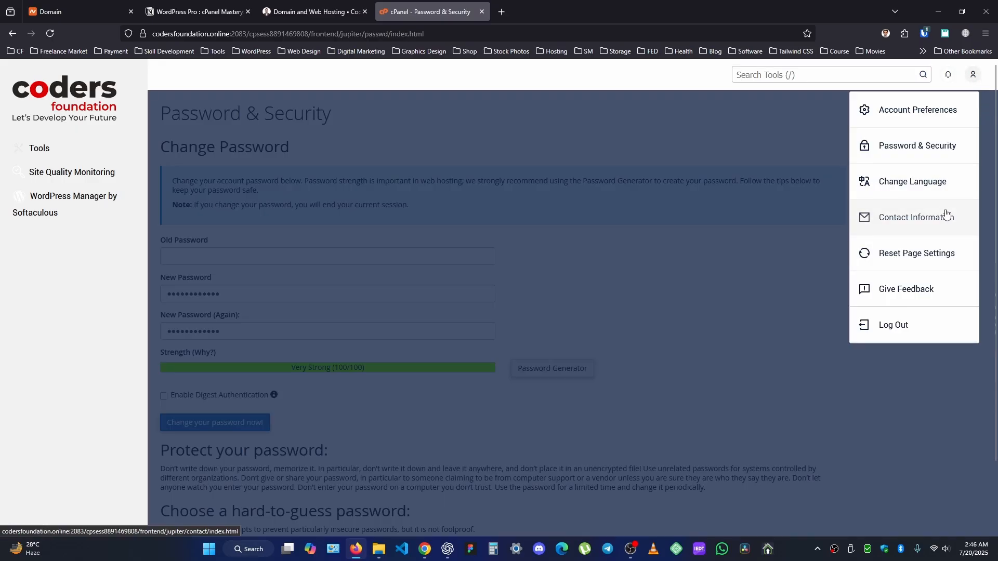
click(633, 269)
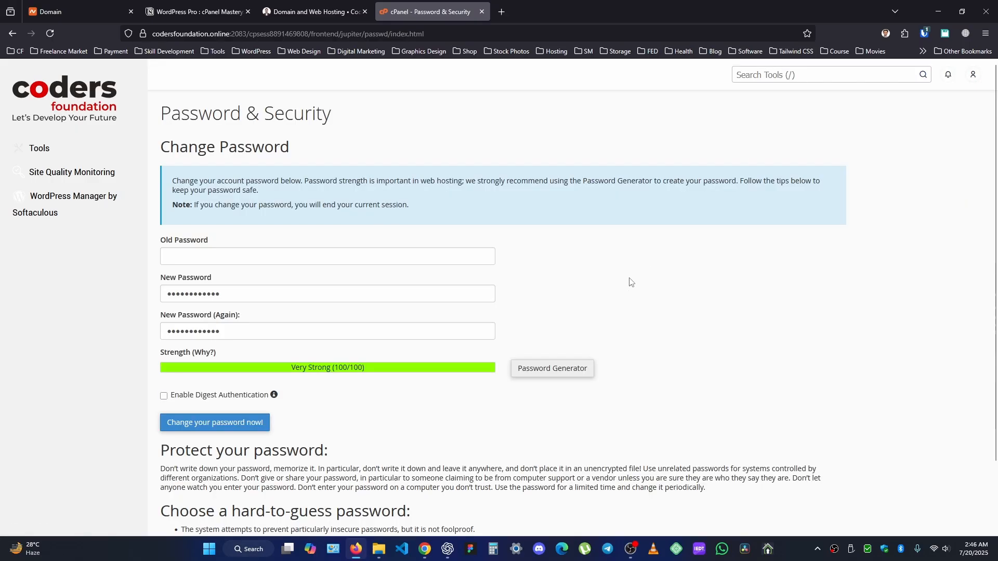
Step: Review the Change Password page and the user menu options from Account Preferences to Log Out, leaving the menu without choosing one
scroll(630, 283, down, 2)
scroll(630, 283, up, 2)
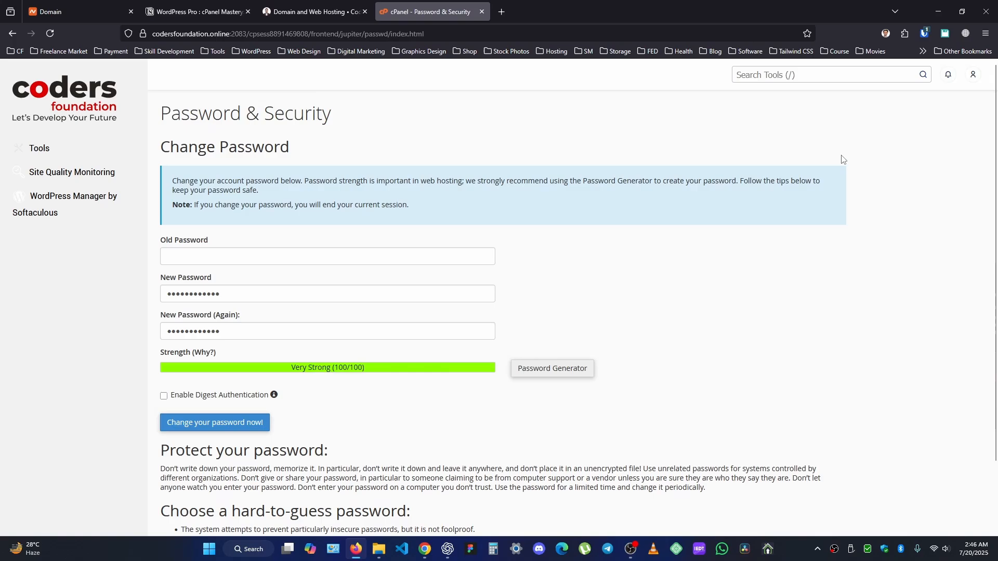
click(973, 74)
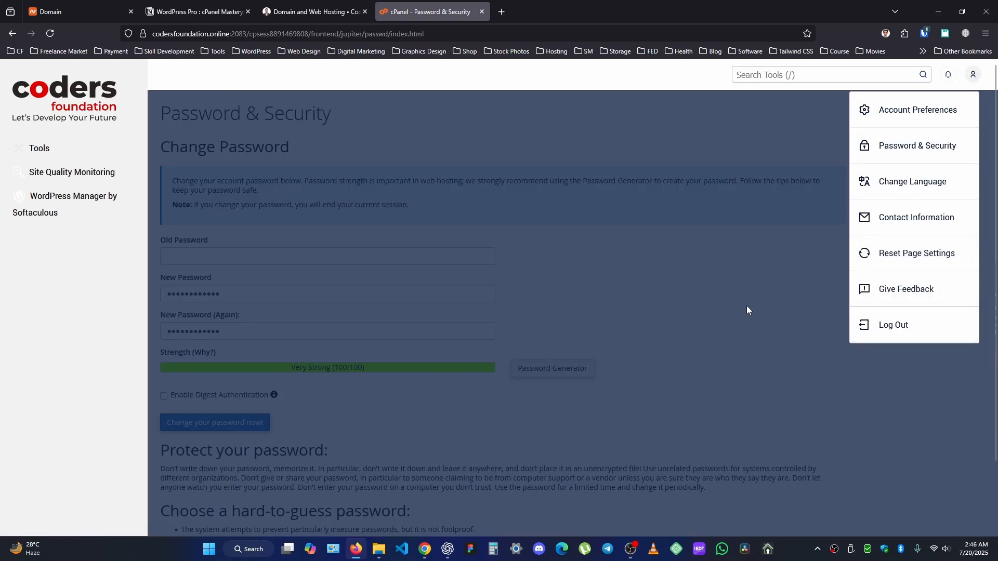
click(680, 314)
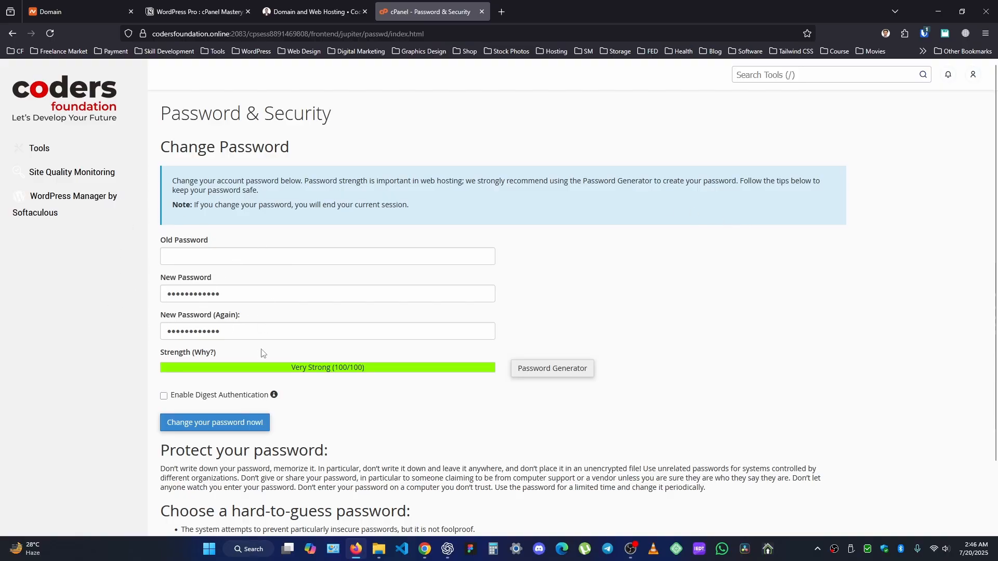
click(973, 75)
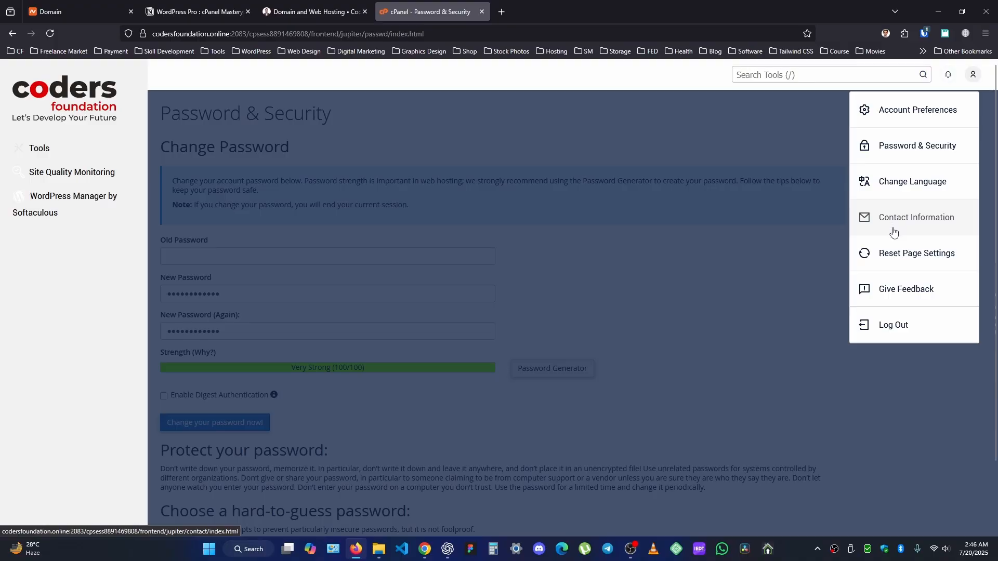
click(639, 255)
Step: Review the three web hosting packages on the Coders Foundation web-hosting page and return to the cPanel Password & Security page
click(312, 11)
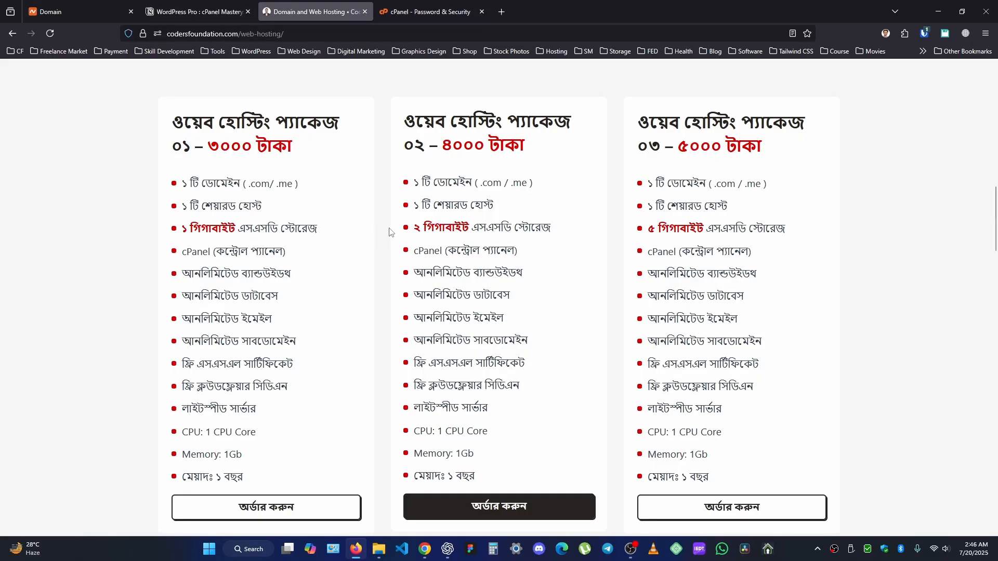
scroll(134, 230, down, 1)
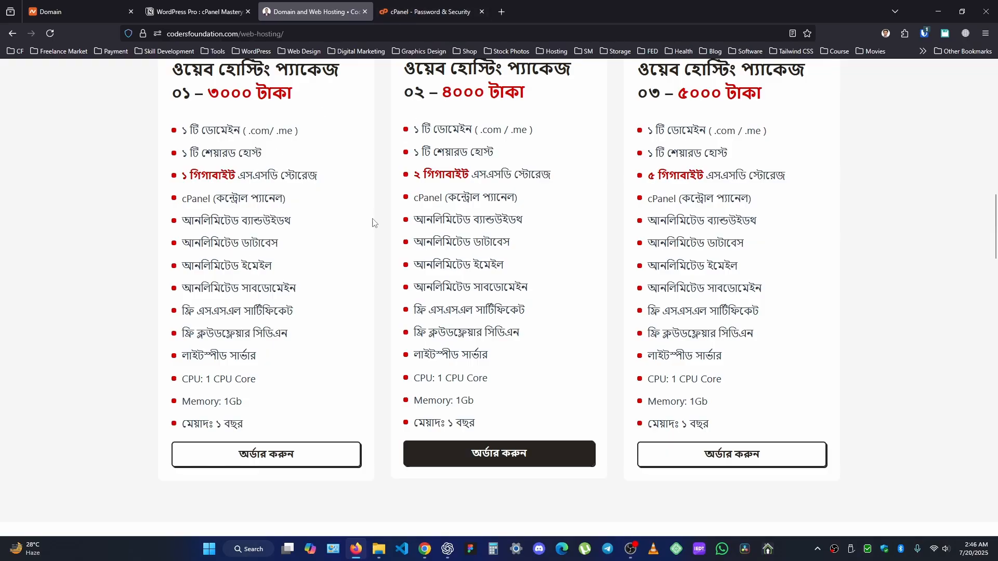
click(406, 10)
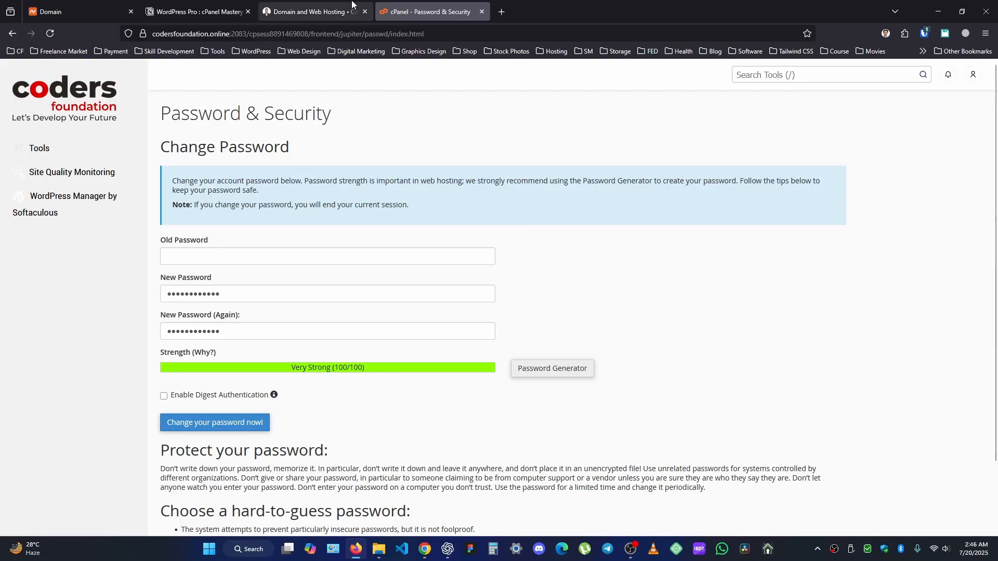
click(332, 3)
scroll(136, 243, up, 2)
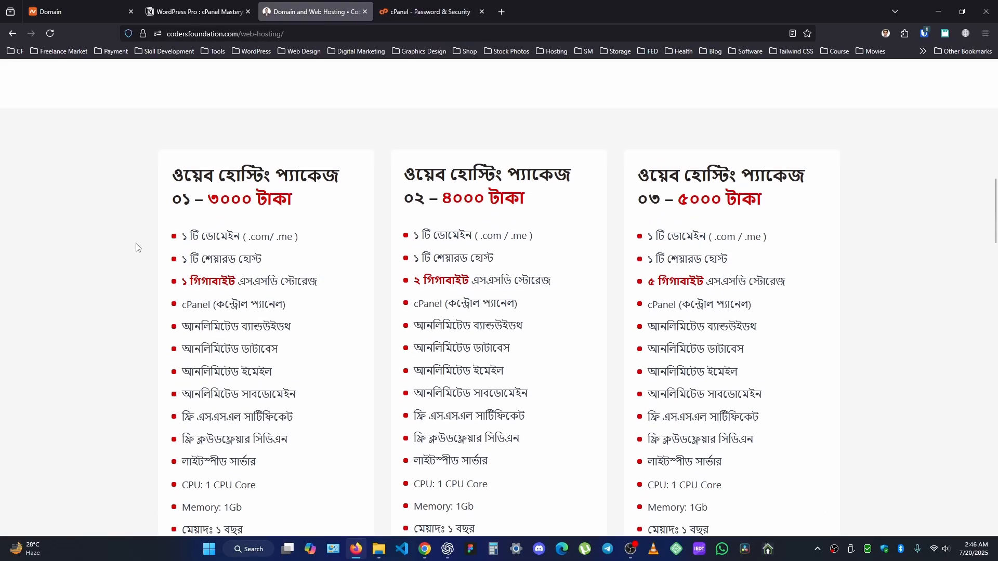
click(417, 7)
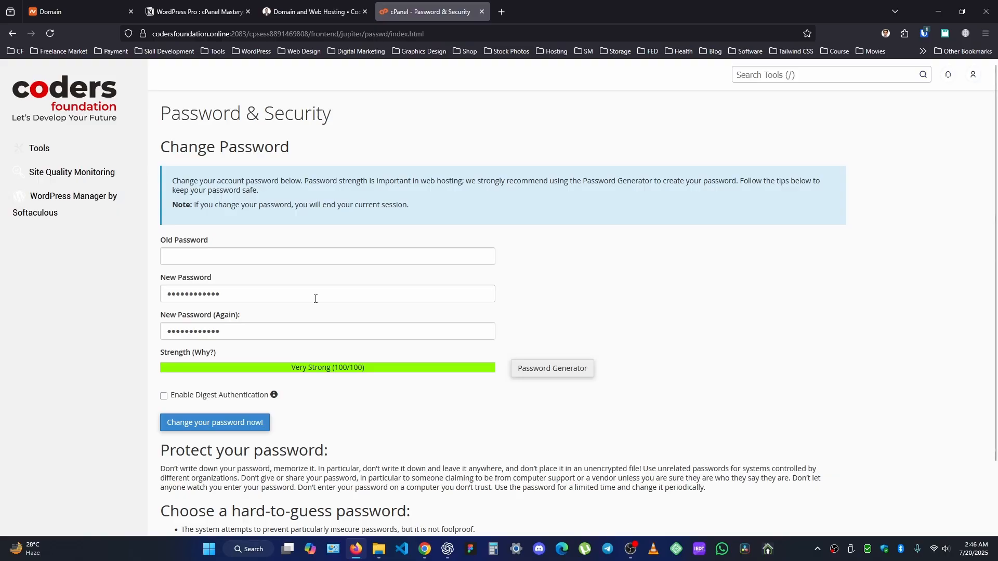